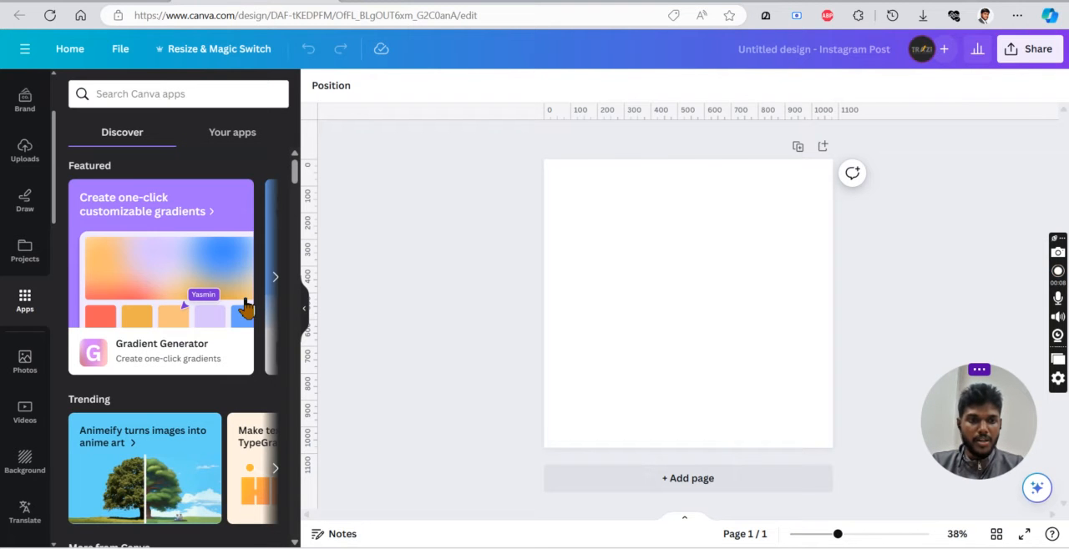
# Browse the Discover list of Canva apps, including the popular and AI-powered sections.
pyautogui.scroll(-3, 246, 307)
pyautogui.scroll(-2, 246, 307)
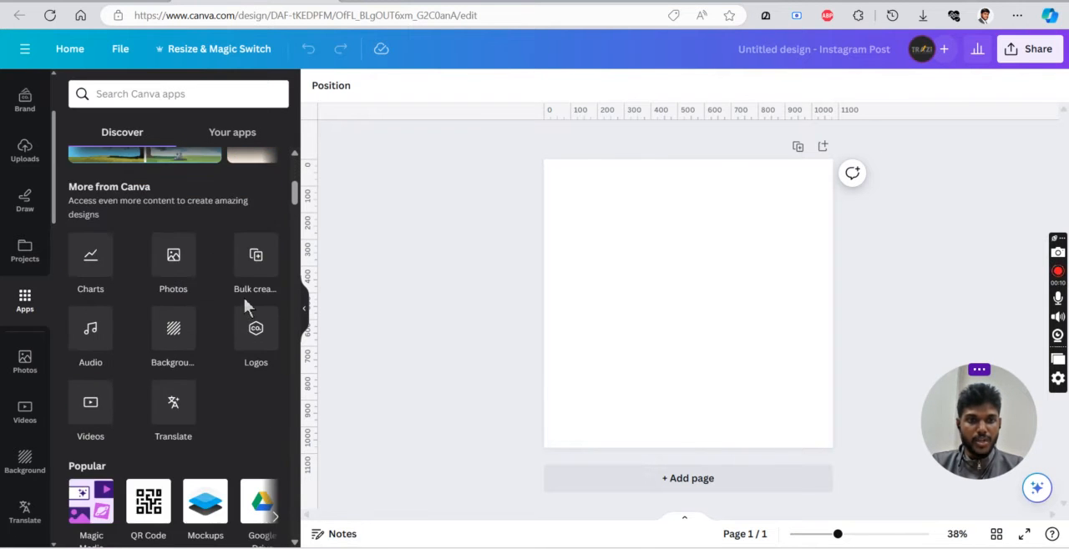
pyautogui.scroll(-7, 247, 300)
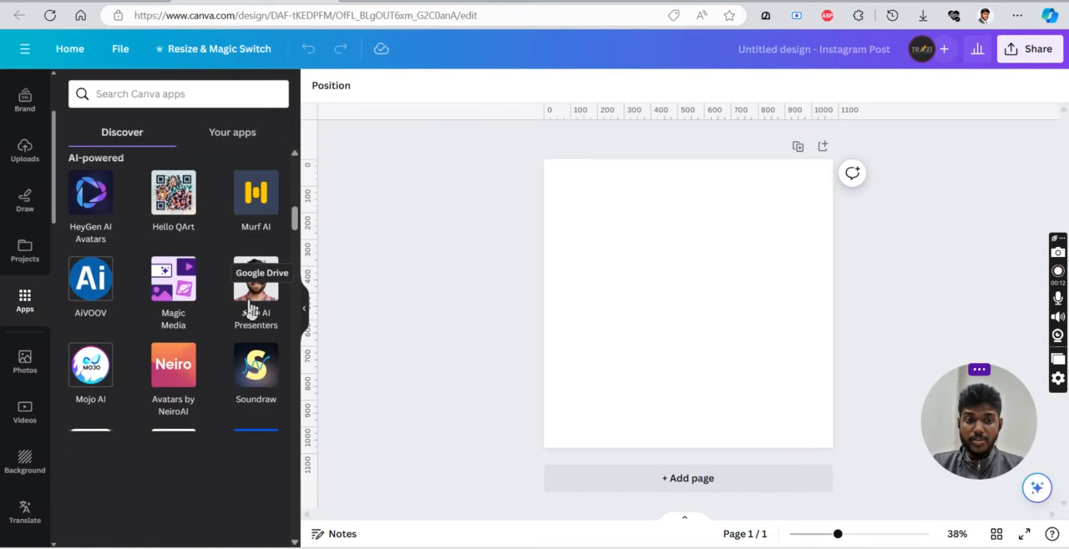
pyautogui.scroll(-3, 248, 307)
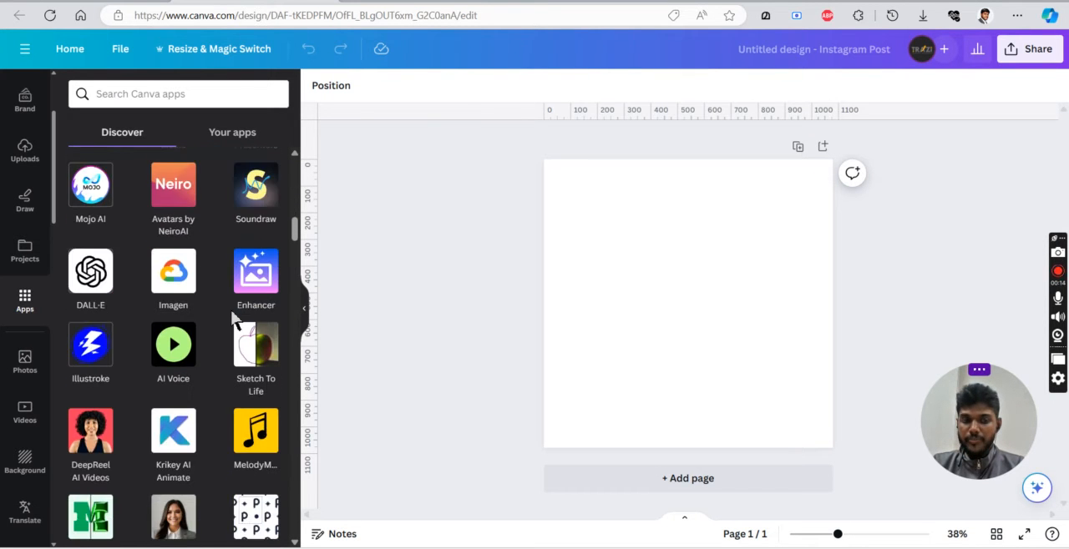
pyautogui.scroll(-4, 236, 321)
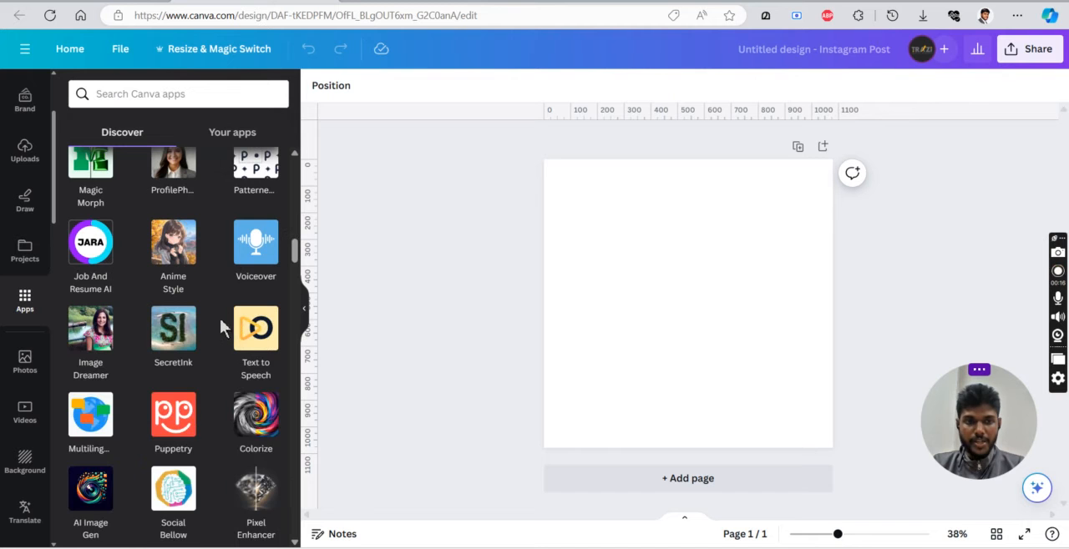
pyautogui.scroll(-3, 218, 331)
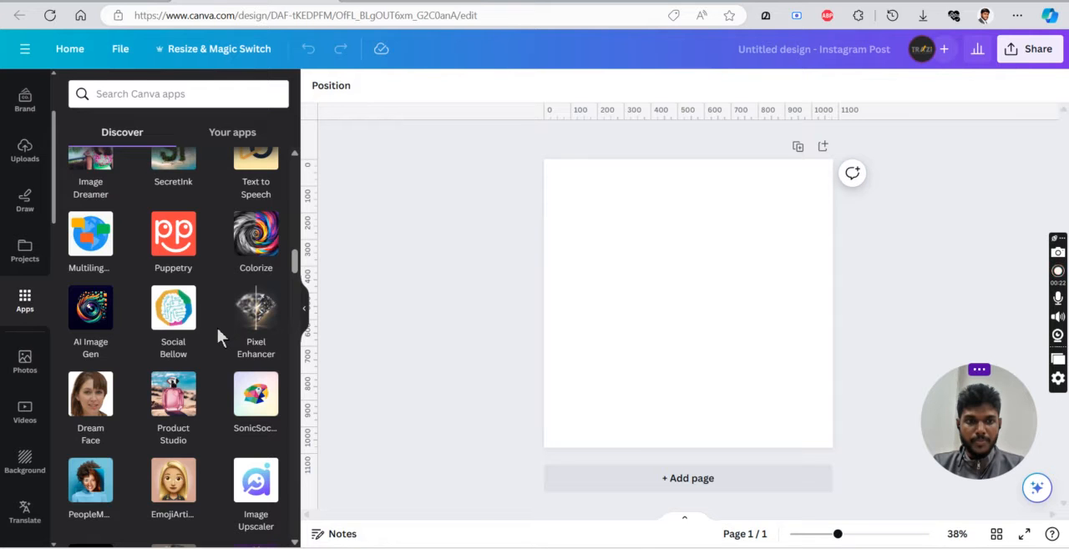
pyautogui.scroll(-2, 217, 331)
pyautogui.scroll(-1, 217, 336)
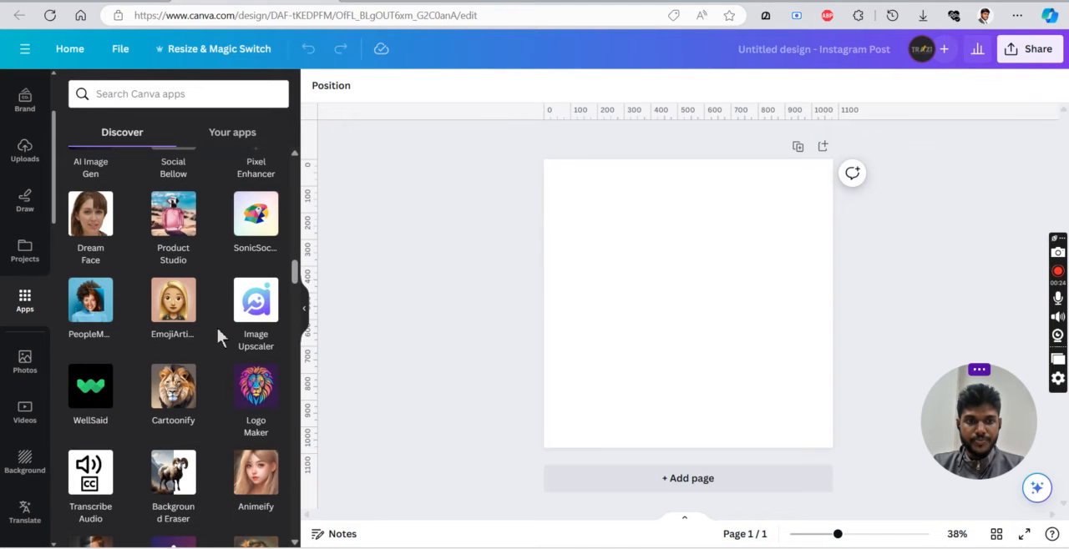
pyautogui.scroll(-4, 217, 337)
pyautogui.scroll(10, 218, 337)
pyautogui.scroll(7, 217, 334)
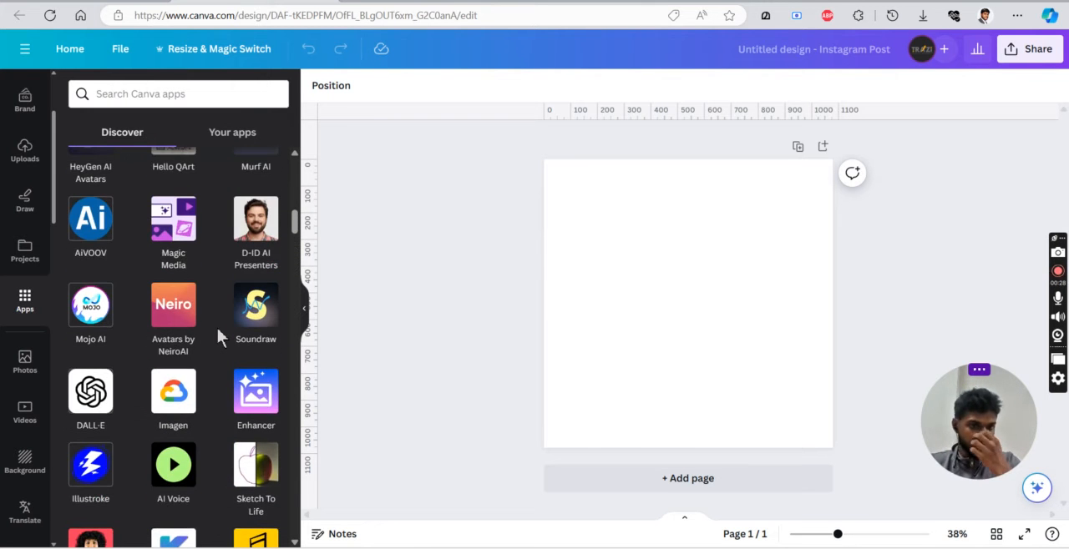
pyautogui.scroll(1, 217, 334)
pyautogui.scroll(4, 217, 334)
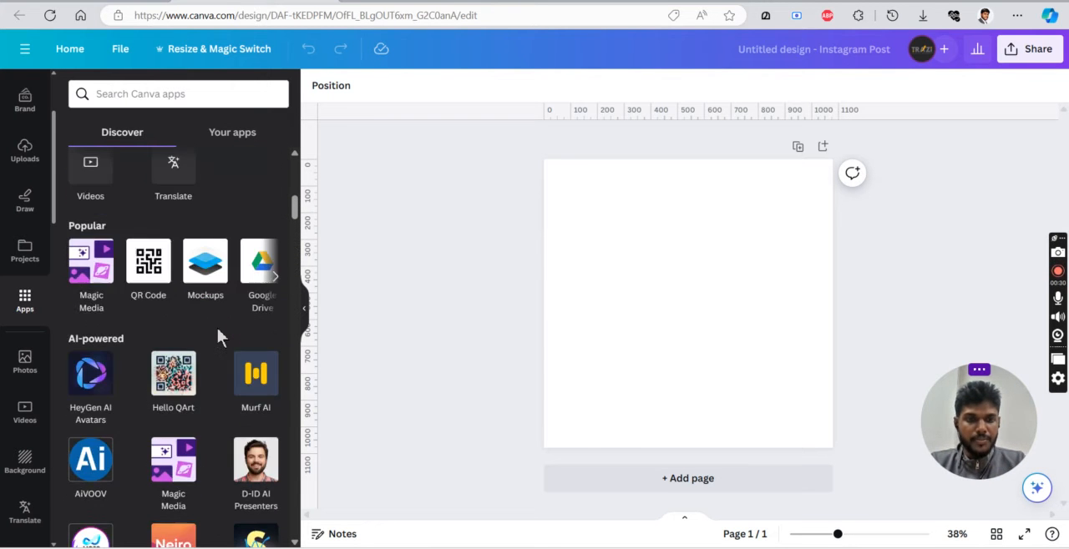
# Find the Product Studio app among the AI-powered apps and open it.
pyautogui.scroll(-2, 219, 336)
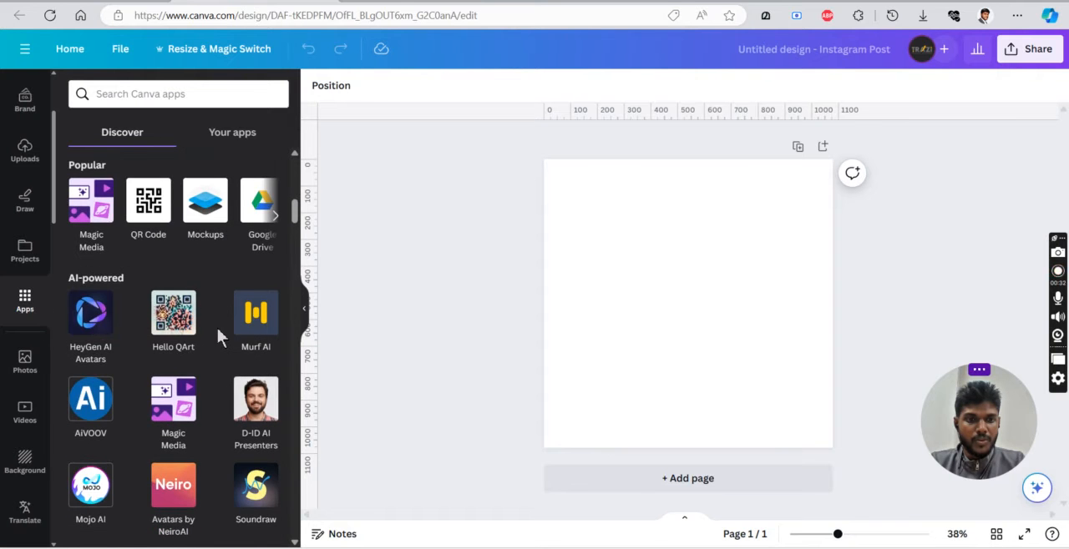
pyautogui.scroll(-1, 218, 336)
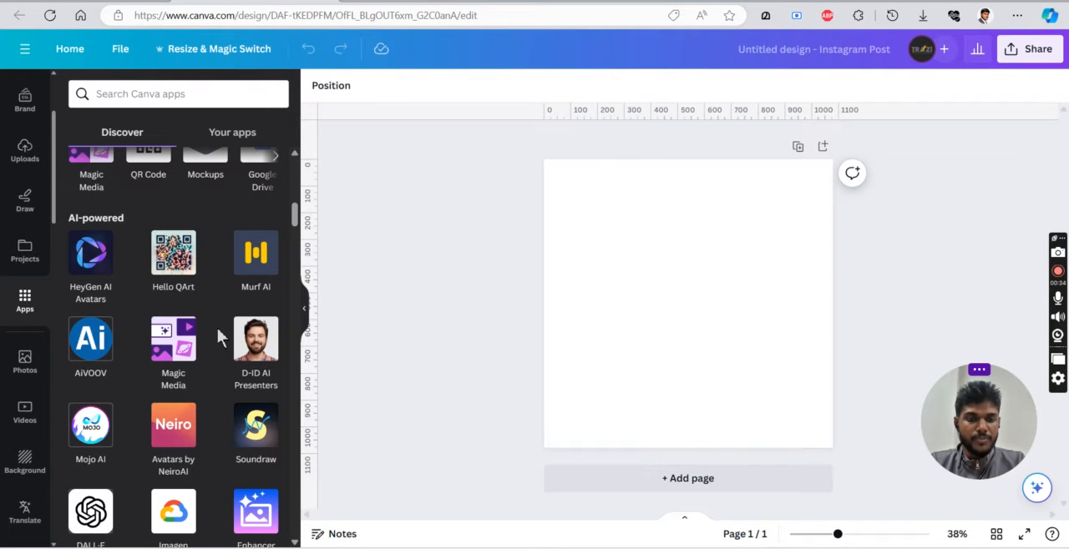
pyautogui.scroll(-3, 217, 328)
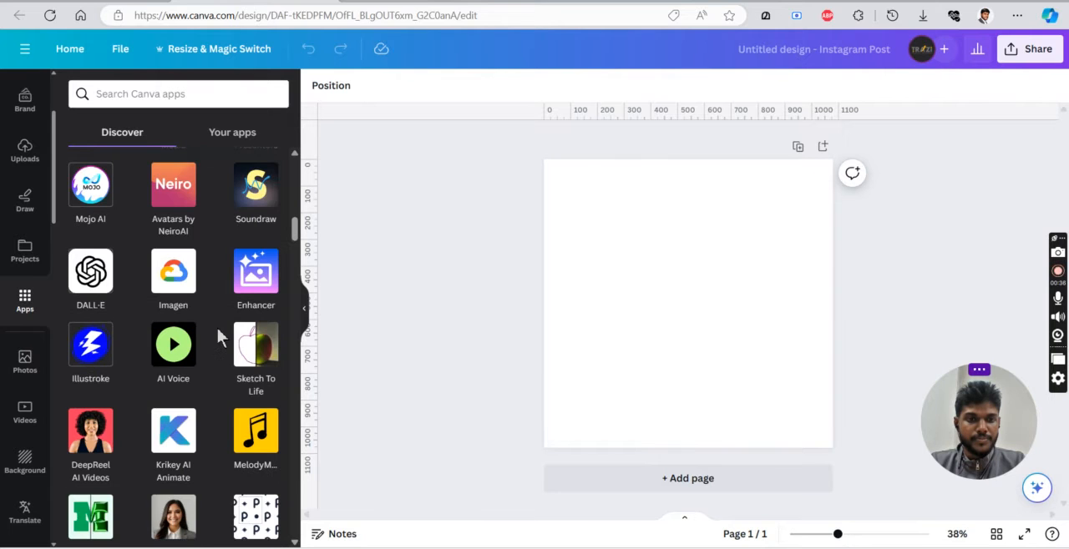
pyautogui.scroll(-2, 217, 328)
pyautogui.scroll(-1, 217, 328)
pyautogui.scroll(-4, 217, 328)
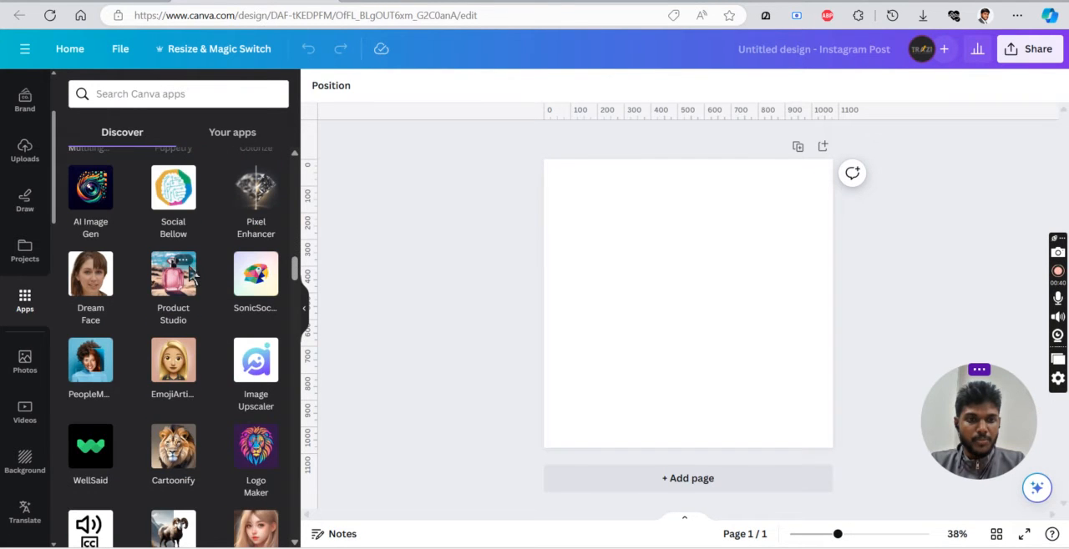
pyautogui.click(189, 284)
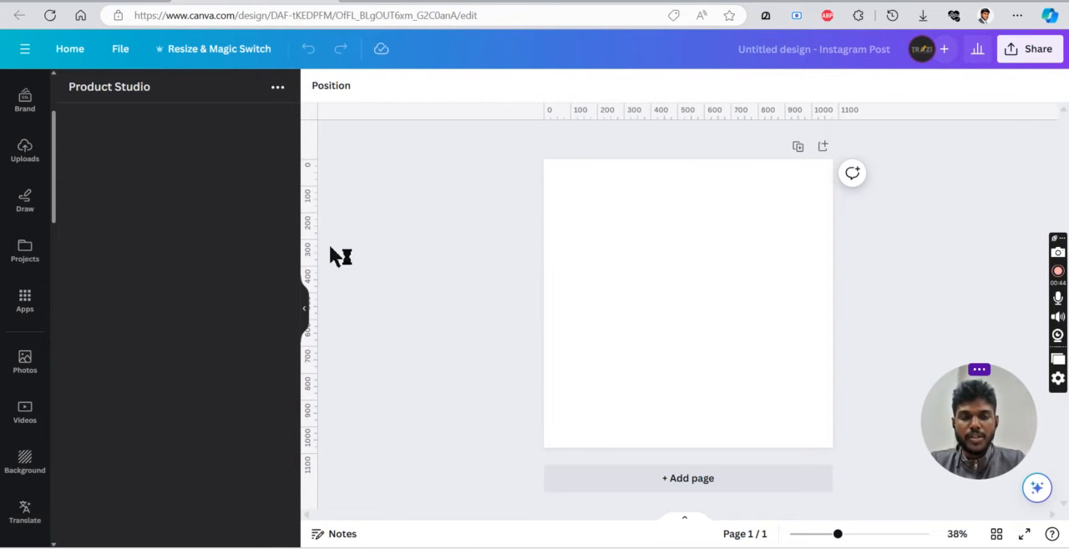
# Open a new browser tab for a web search.
pyautogui.hotkey('ctrl', 't')
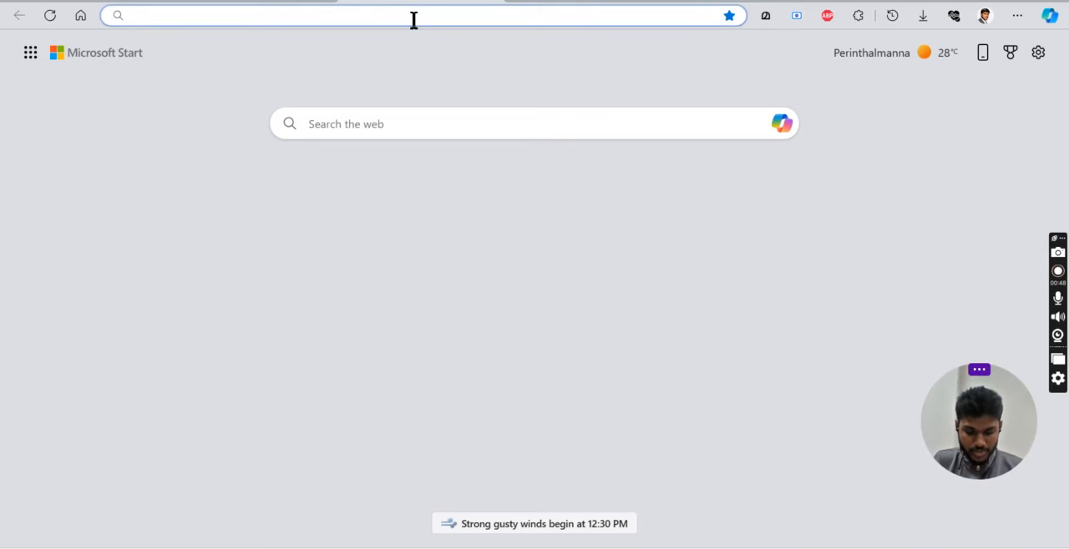
pyautogui.write('m')
pyautogui.press('BackSpace')
pyautogui.press('BackSpace')
pyautogui.write('v')
pyautogui.press('BackSpace')
pyautogui.press('BackSpace')
pyautogui.write('best')
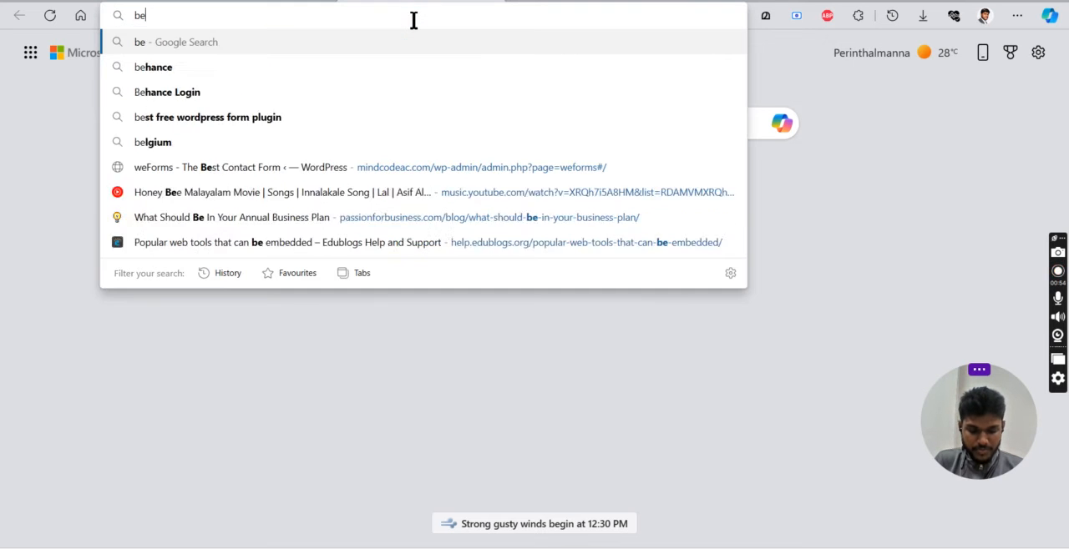
pyautogui.press('BackSpace')
pyautogui.press('BackSpace')
pyautogui.press('BackSpace')
pyautogui.press('BackSpace')
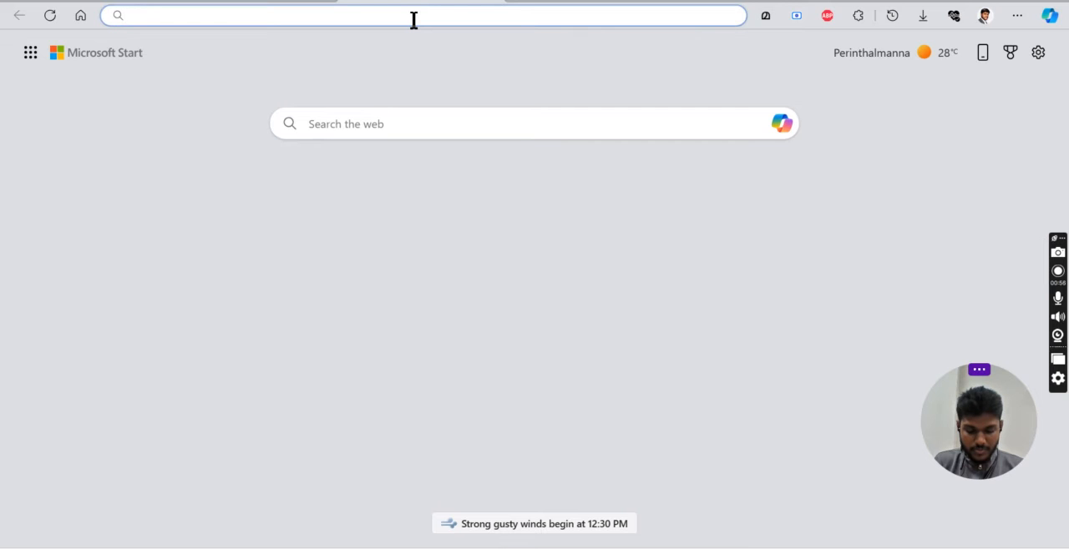
# Search Google for "cup hotel" and switch to the image results.
pyautogui.write('cup ')
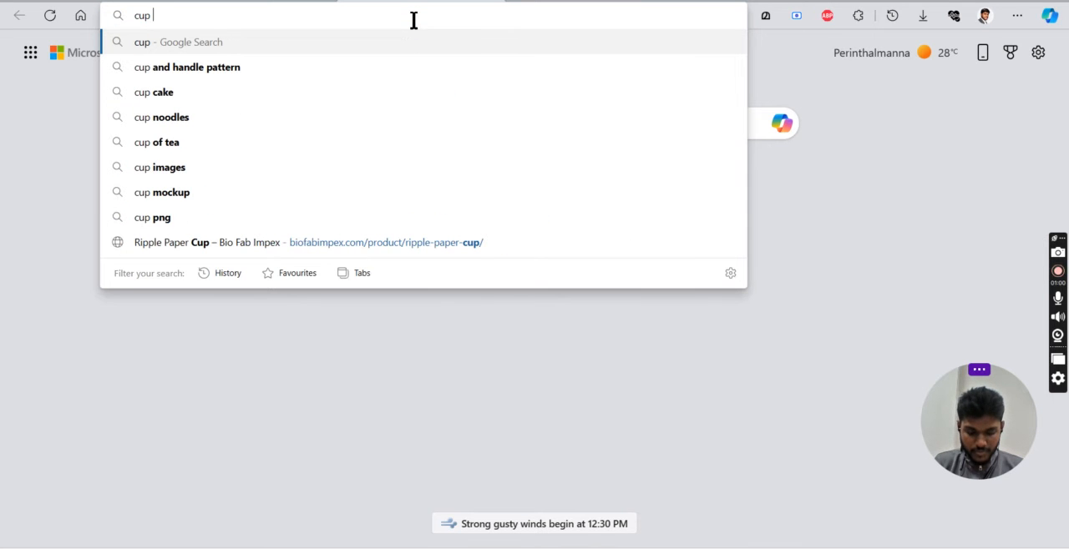
pyautogui.write('hotel')
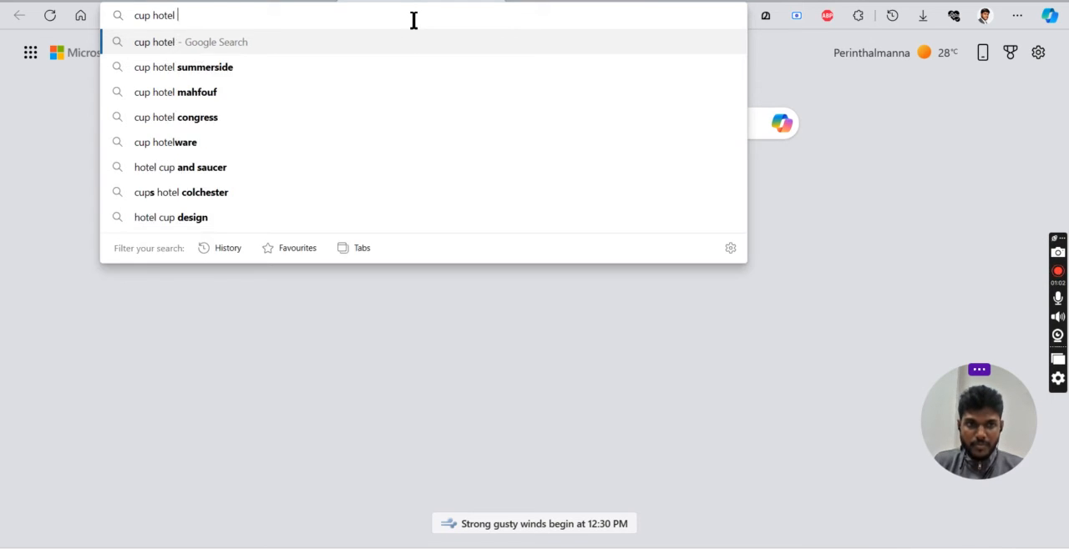
pyautogui.press('Return')
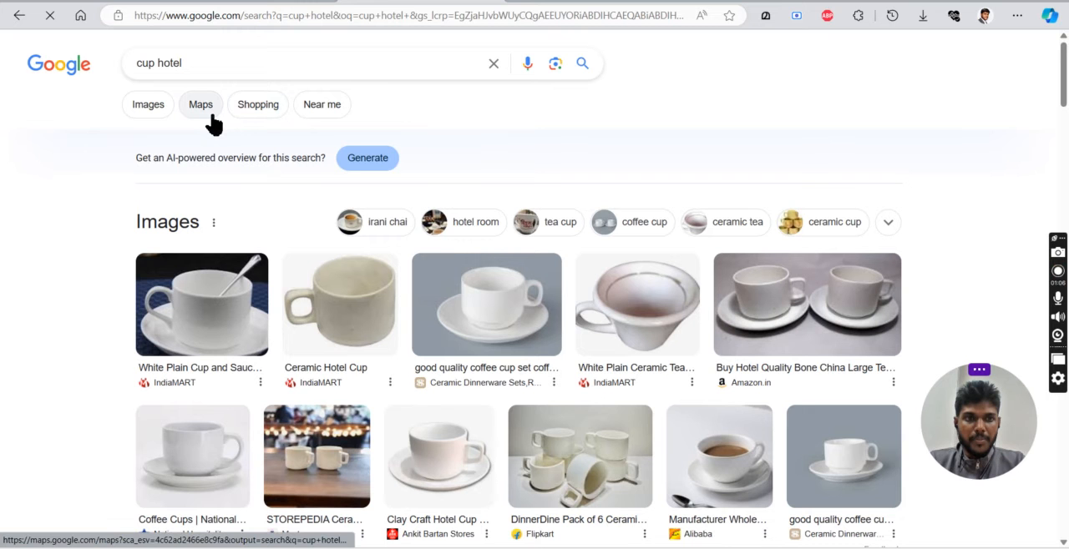
pyautogui.click(155, 111)
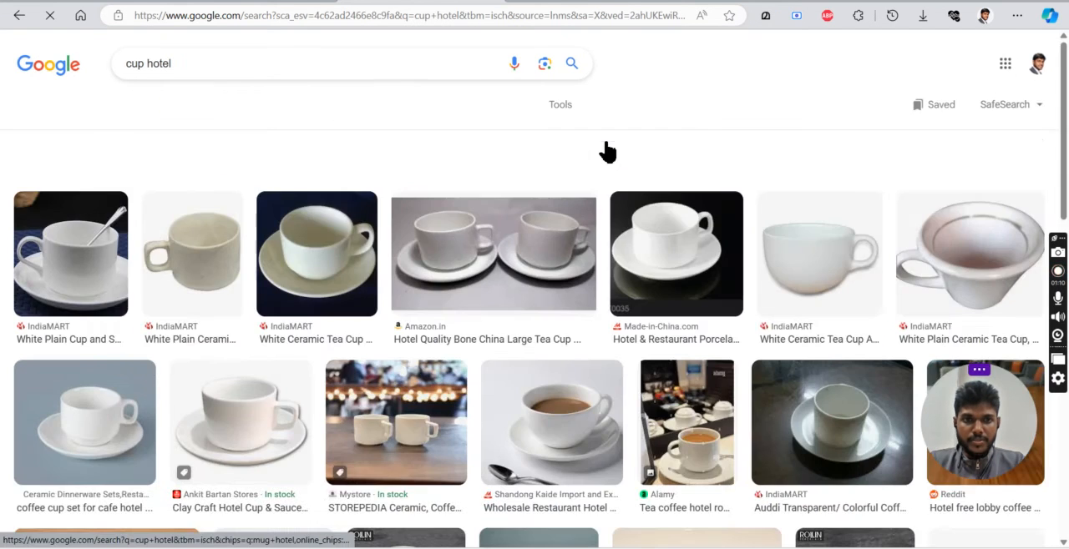
# Look through the cup images and open the preview of IndiaMART's PRCL109 premium tea cup and saucer.
pyautogui.scroll(-3, 607, 150)
pyautogui.scroll(-2, 607, 150)
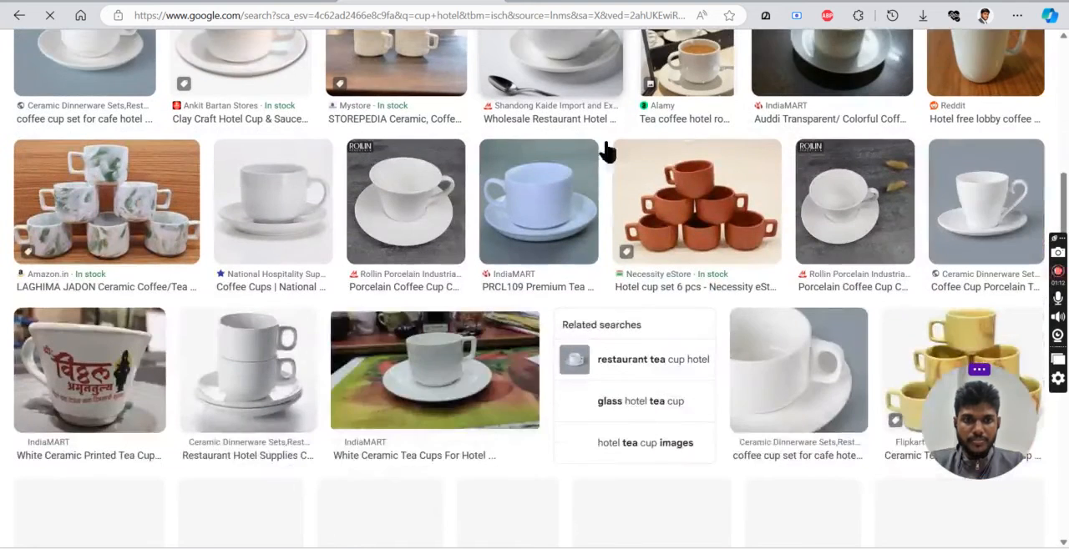
pyautogui.click(603, 143)
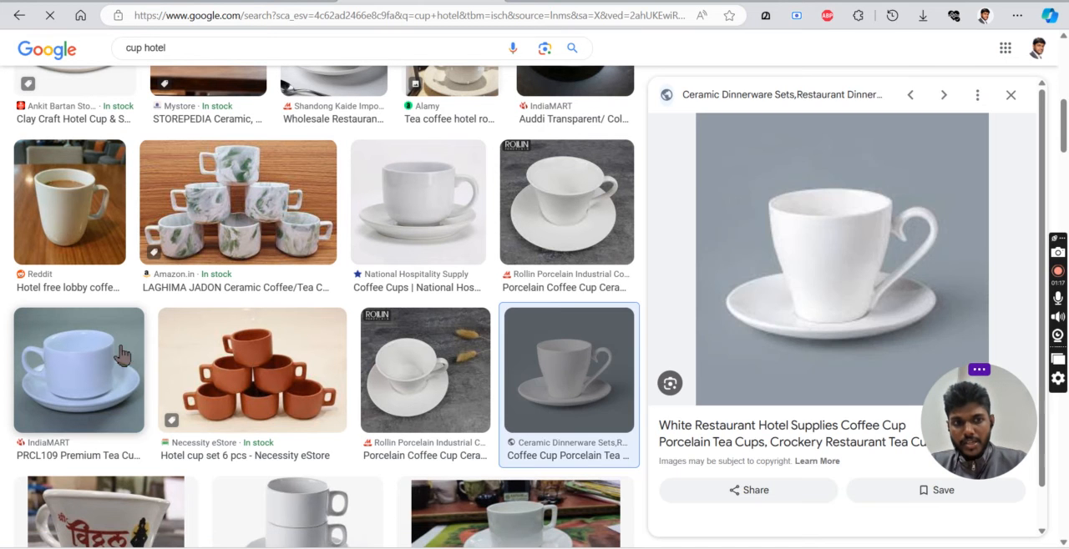
pyautogui.click(79, 370)
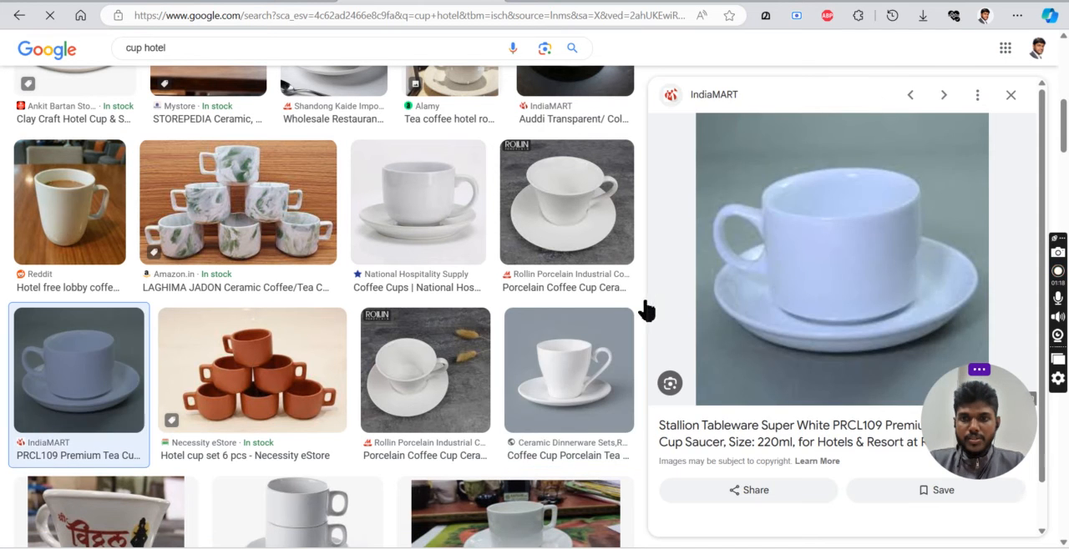
# Save the previewed PRCL109 tea cup and saucer image to the computer.
pyautogui.rightClick(891, 269)
pyautogui.click(791, 342)
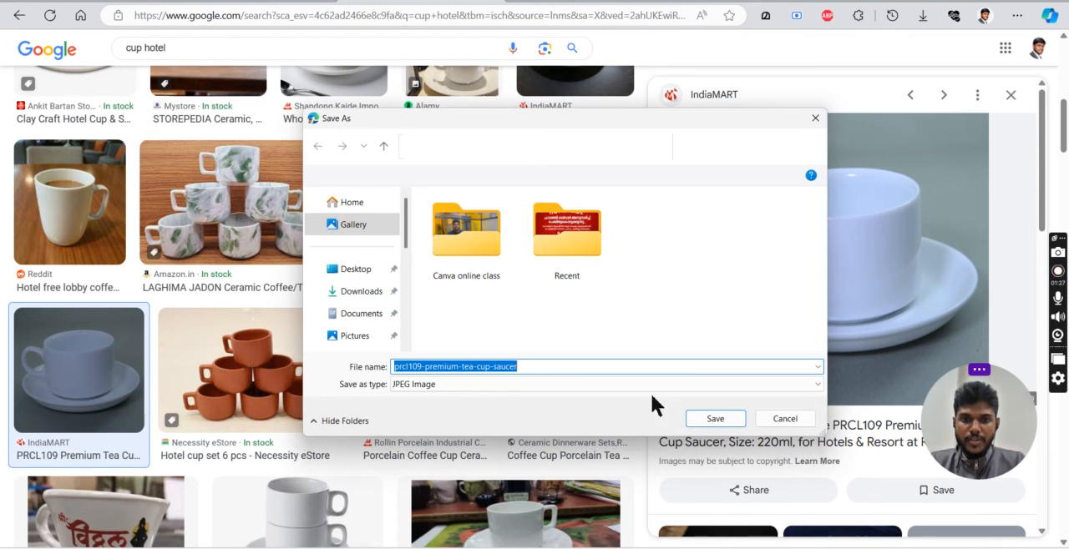
pyautogui.click(708, 420)
# Return to the Canva design and upload the saved PRCL109 tea cup picture as Product Studio's product image.
pyautogui.click(251, 0)
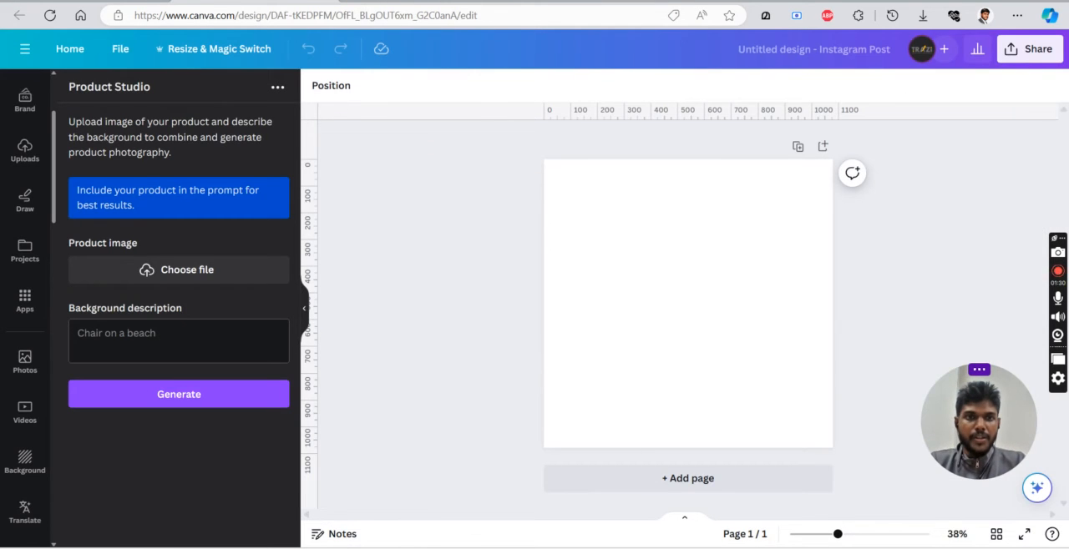
pyautogui.click(202, 277)
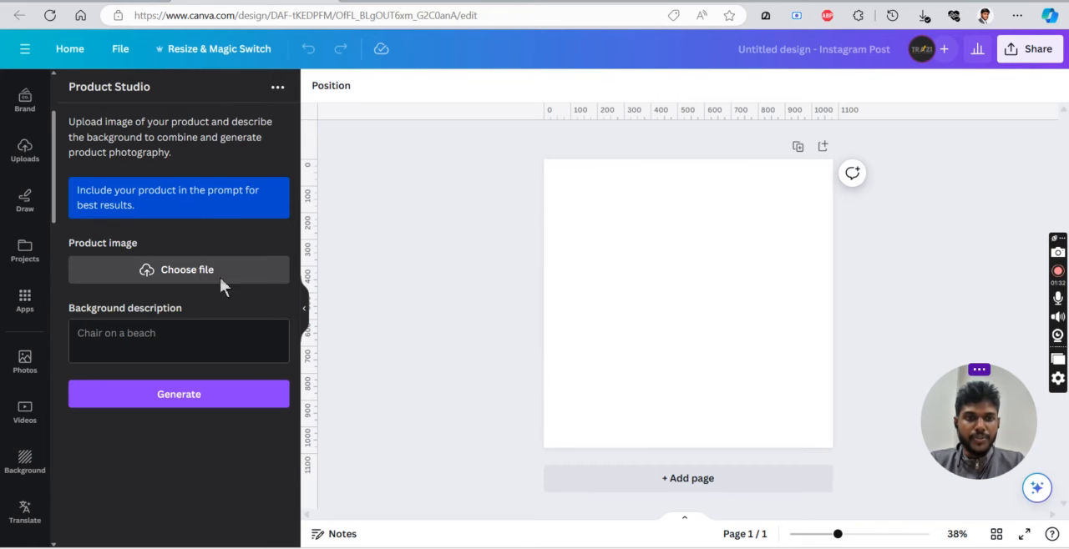
pyautogui.click(659, 242)
pyautogui.doubleClick(652, 254)
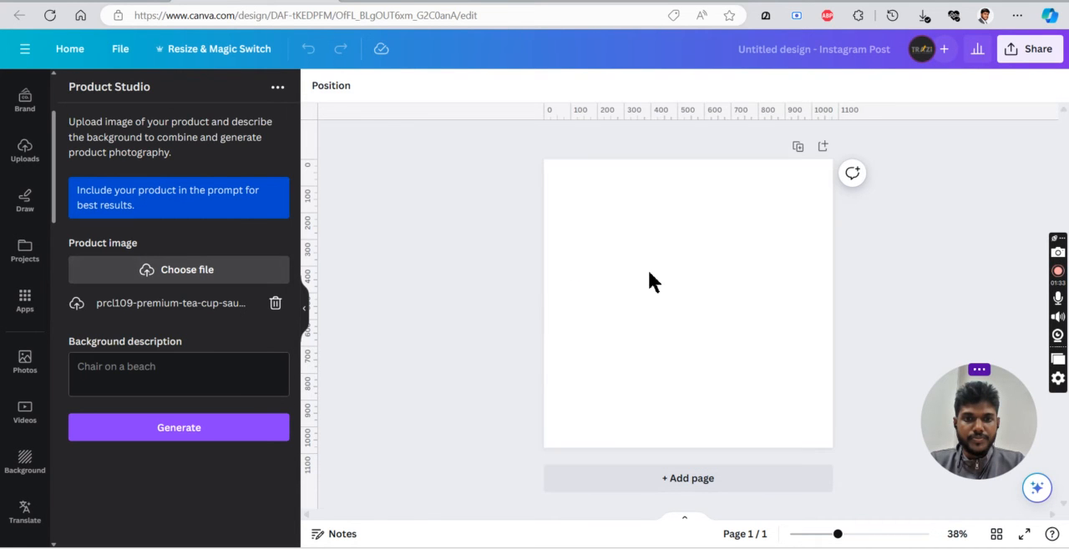
# Set the background description to "a cup in wooden table" and generate the product photo.
pyautogui.click(198, 372)
pyautogui.write('a c')
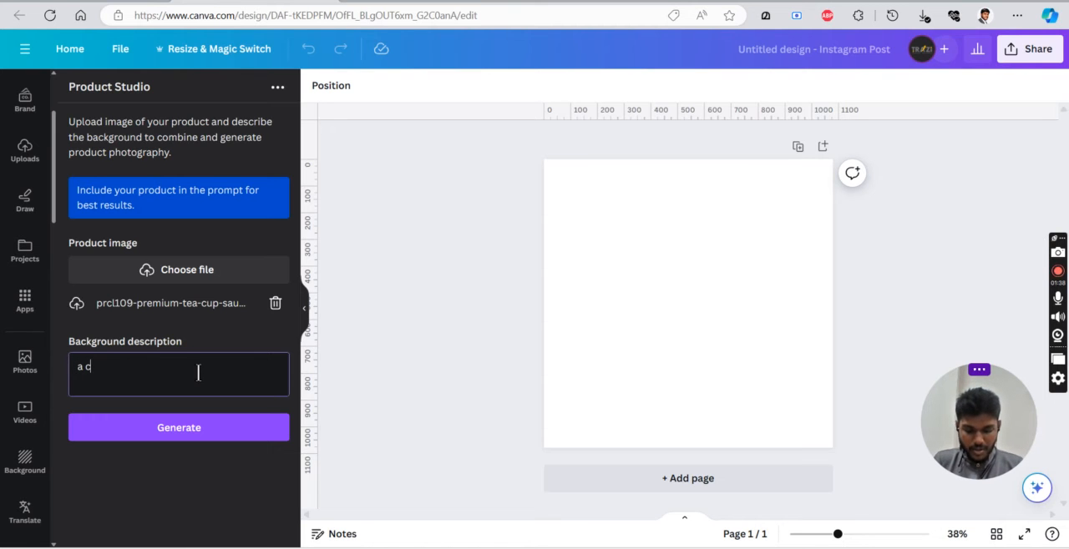
pyautogui.write('up in wooden table')
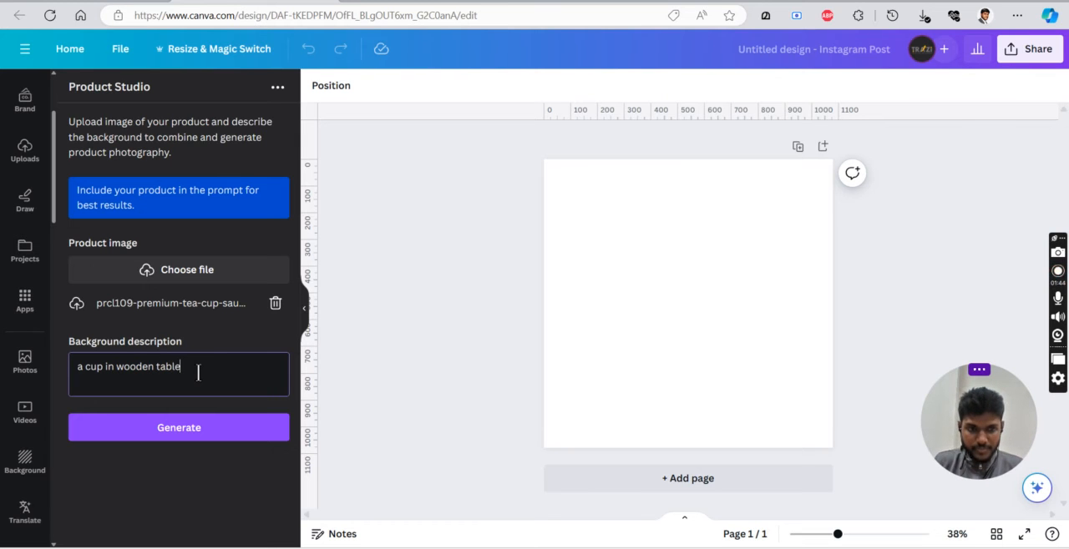
pyautogui.click(199, 437)
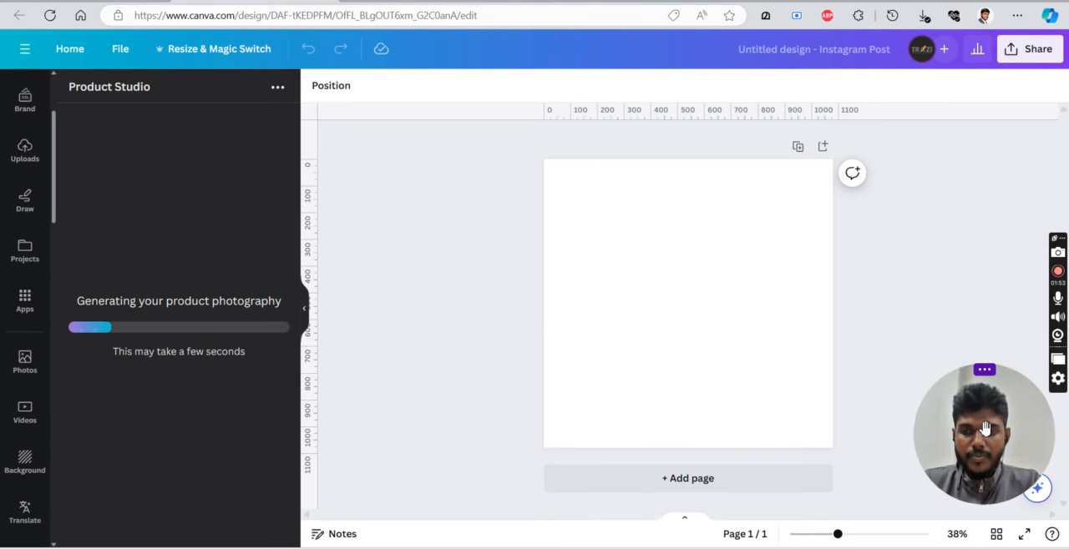
pyautogui.moveTo(986, 429); pyautogui.dragTo(967, 399)
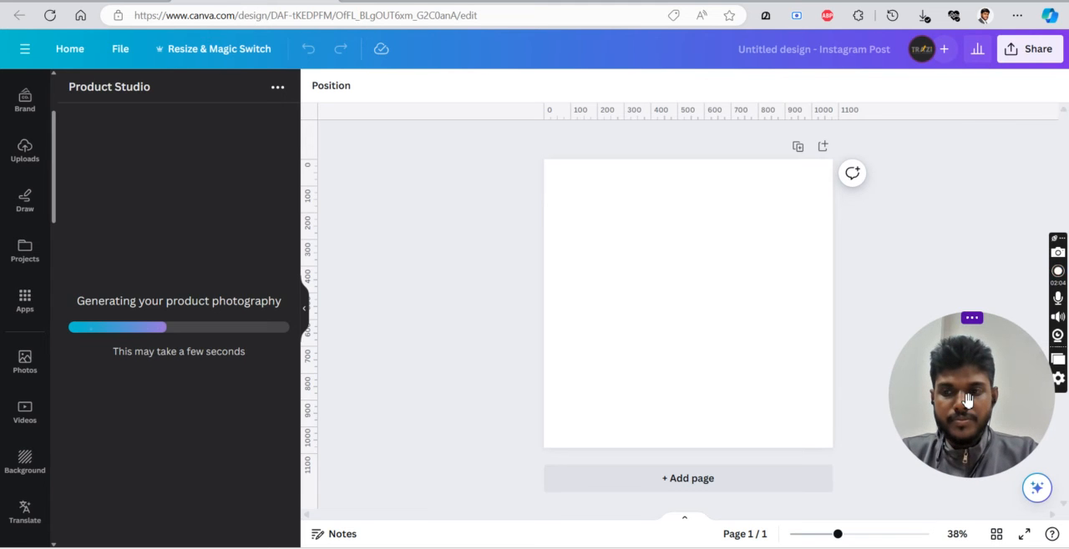
pyautogui.moveTo(967, 401); pyautogui.dragTo(954, 401)
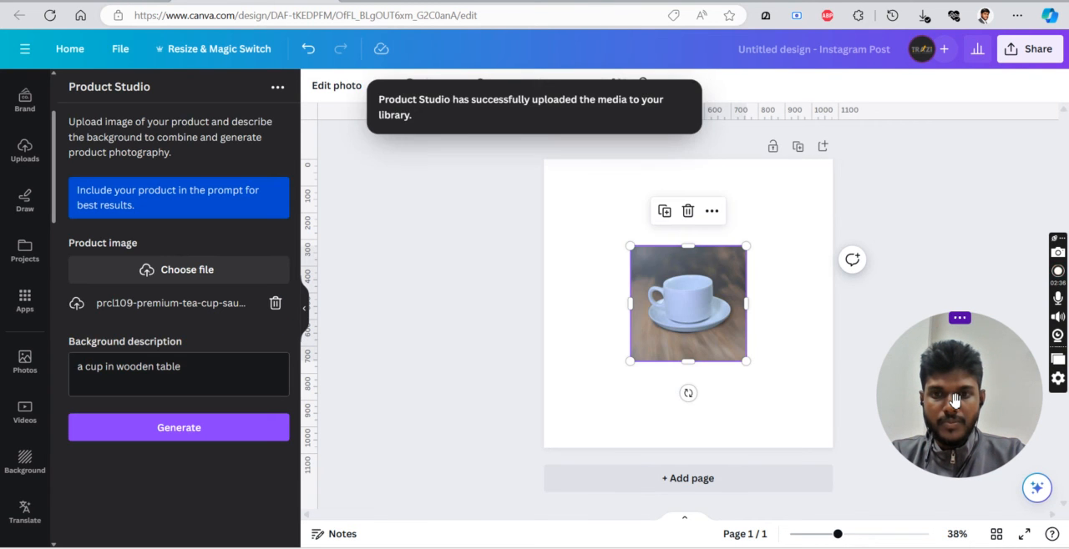
# Set the generated cup photo as the page background so it fills the design.
pyautogui.rightClick(658, 266)
pyautogui.click(717, 495)
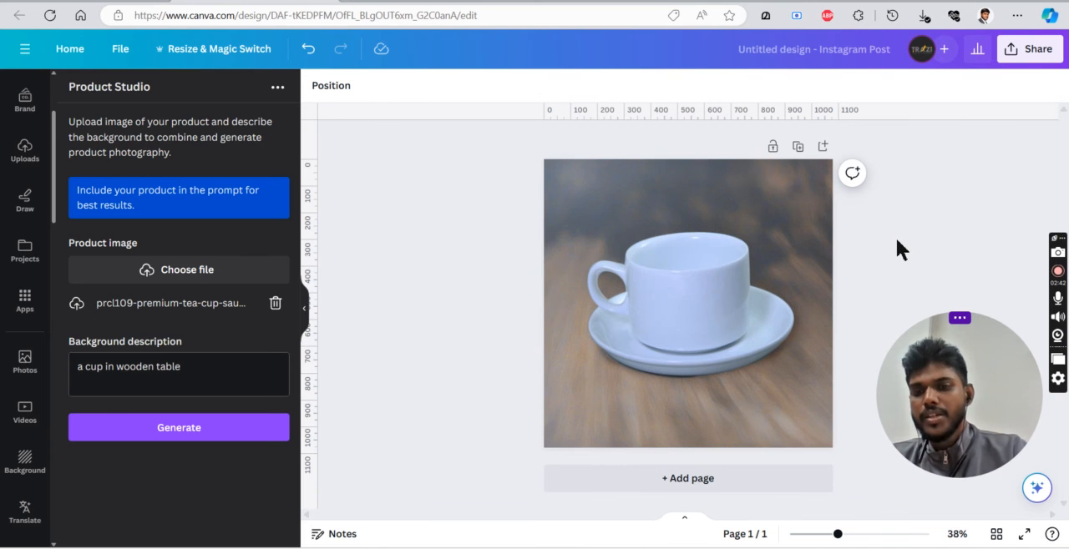
# Apply the warm Capri filter to the cup background photo and deselect it.
pyautogui.click(811, 242)
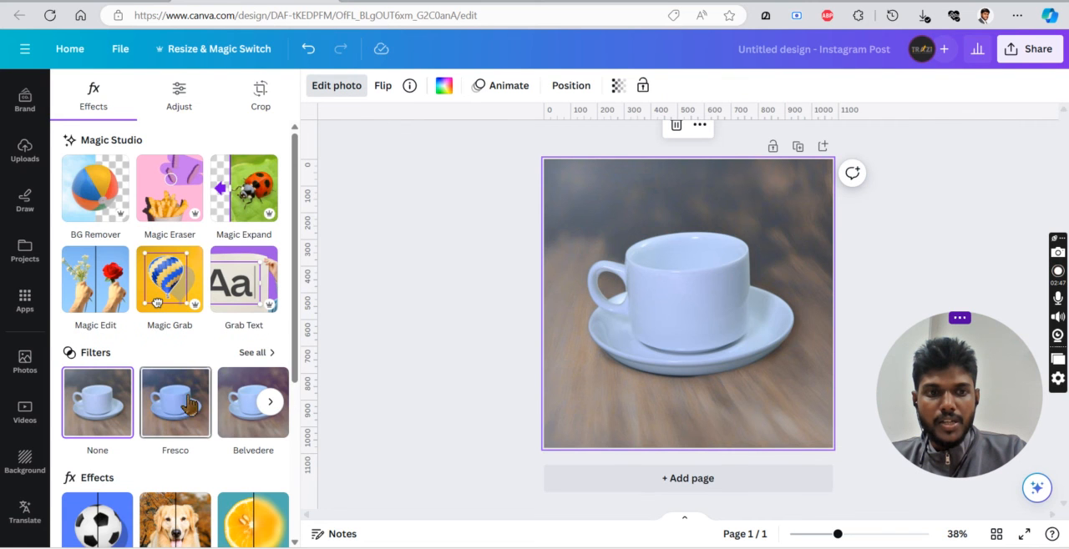
pyautogui.click(253, 353)
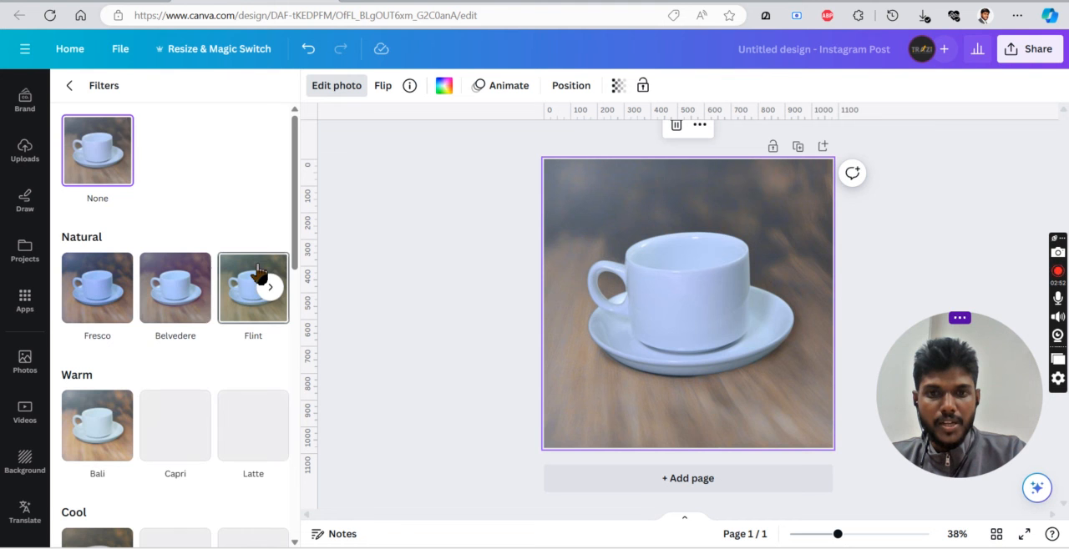
pyautogui.scroll(-2, 201, 320)
pyautogui.click(251, 307)
pyautogui.click(185, 314)
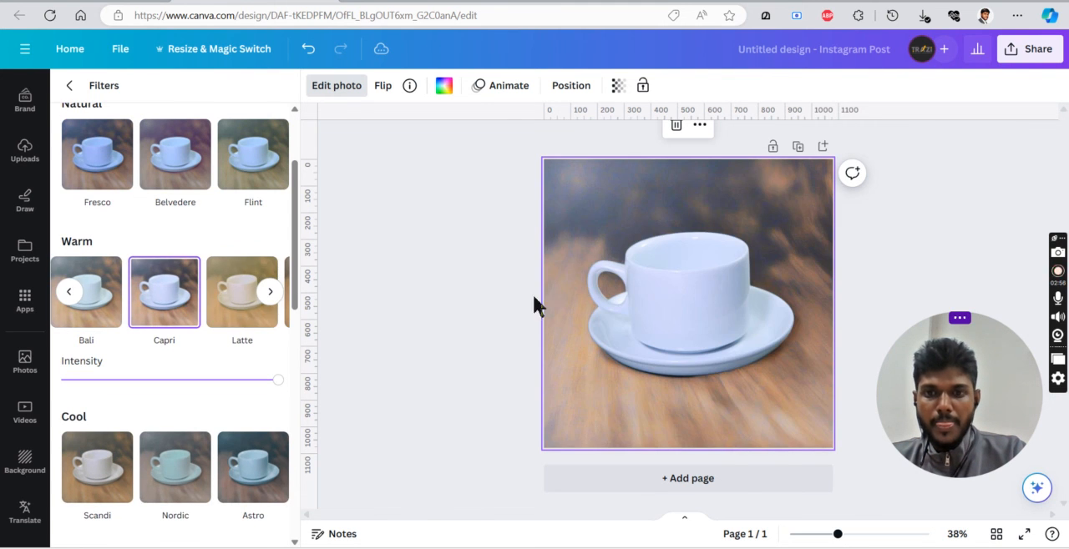
pyautogui.click(919, 226)
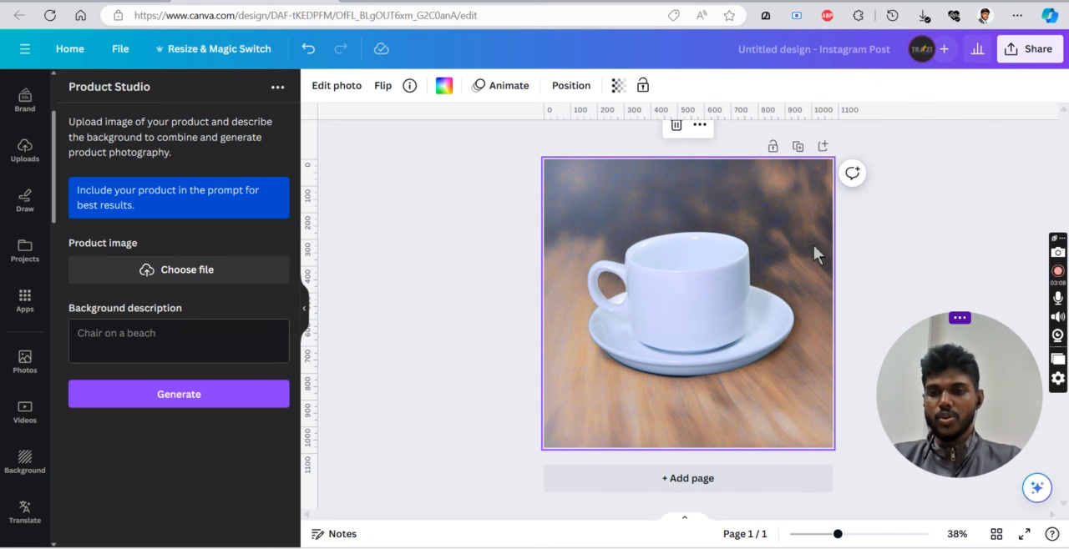
pyautogui.click(882, 219)
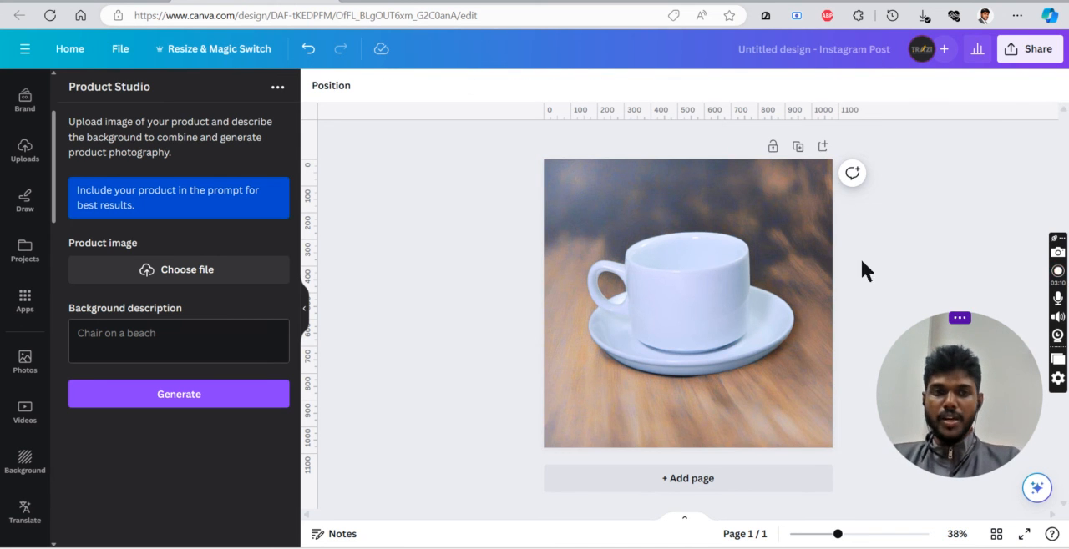